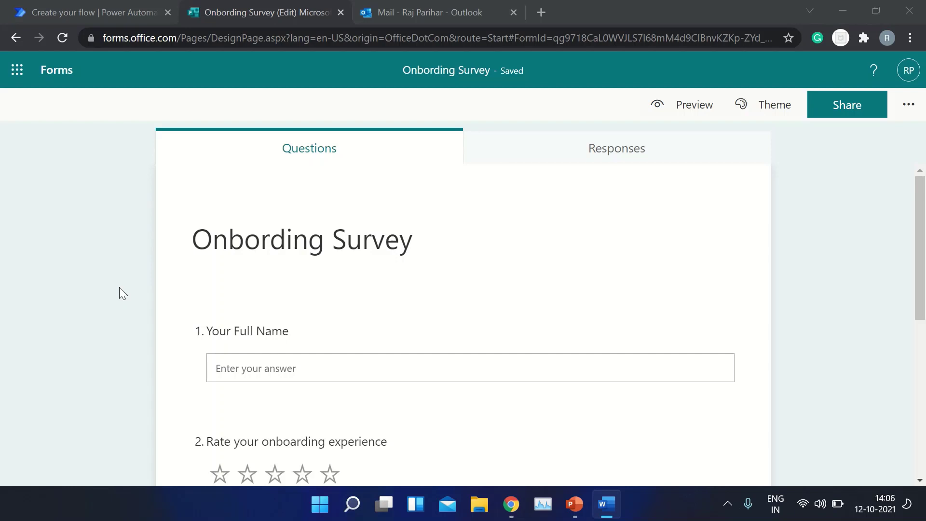
- Scroll through the Onbording Survey's full name and two rating questions to review them
scroll(146, 288, "down", 1)
scroll(142, 312, "down", 4)
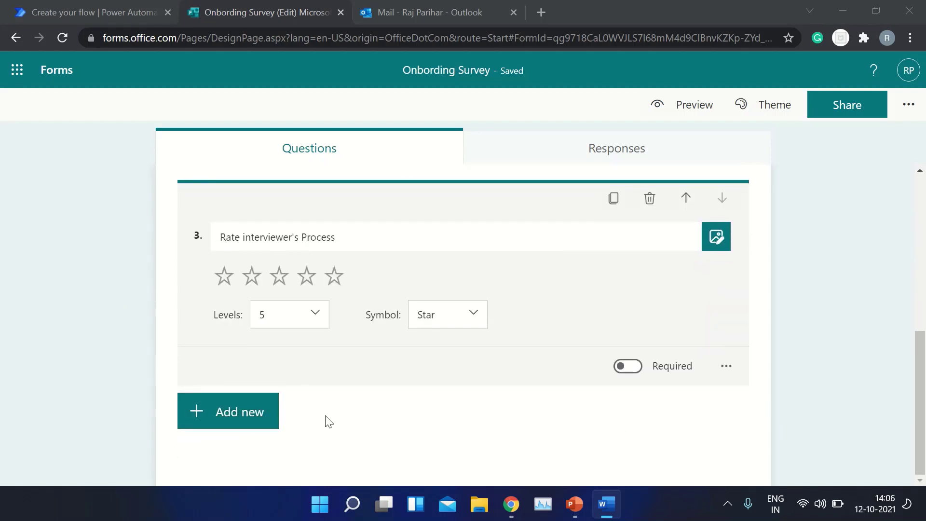
scroll(344, 421, "up", 6)
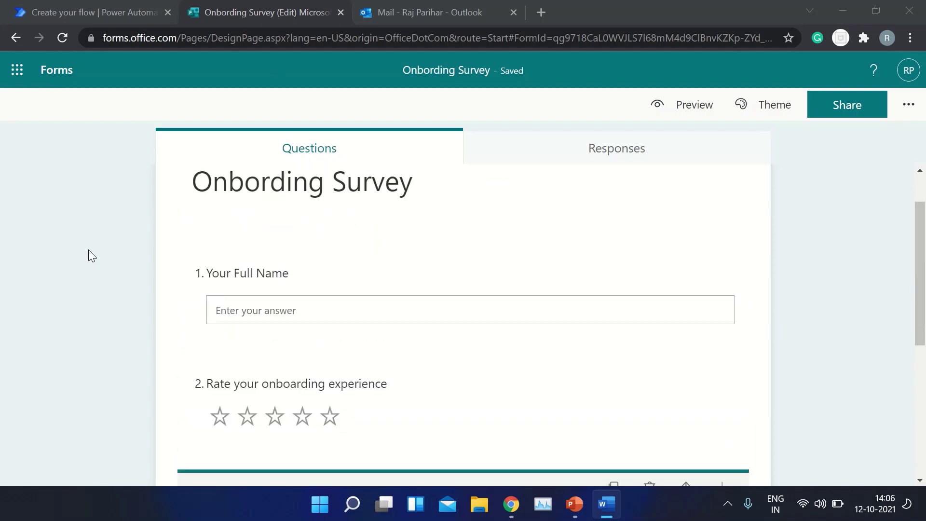
scroll(89, 250, "down", 1)
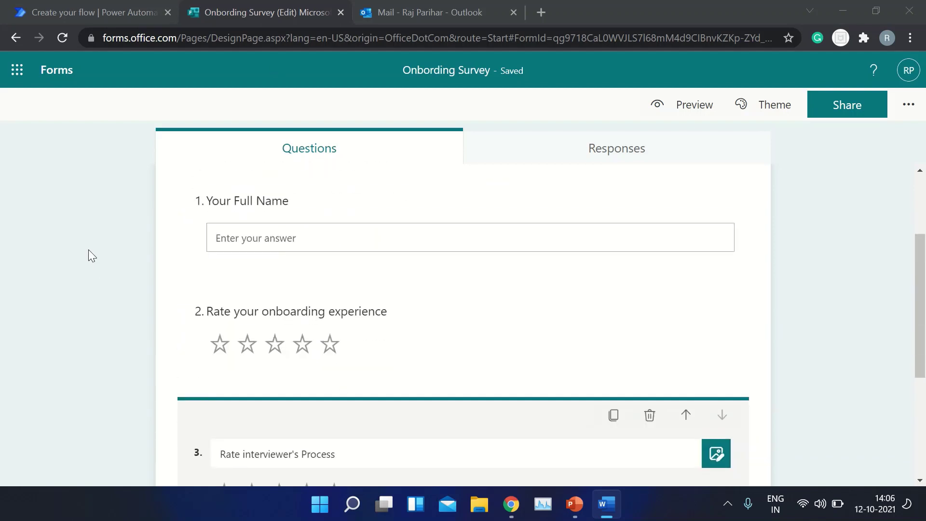
scroll(89, 250, "up", 1)
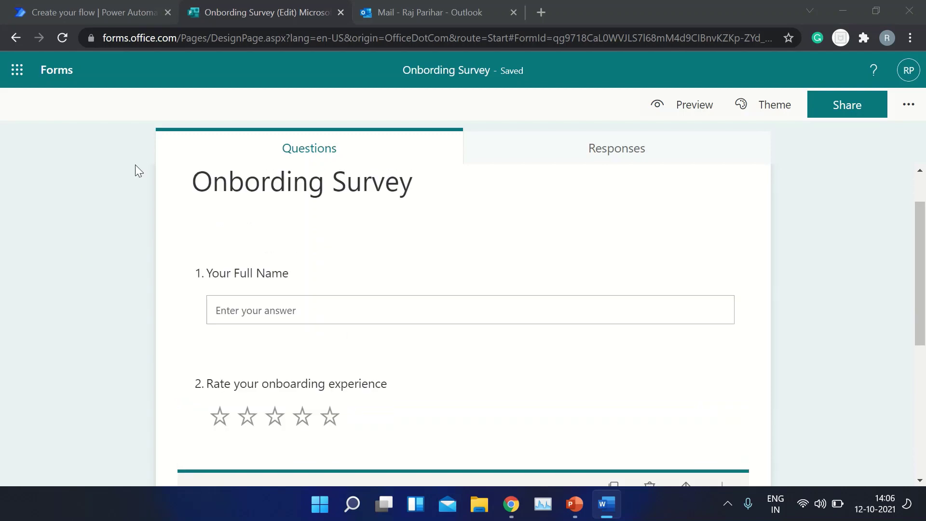
- Create automated flow 'Onboarding Survey Response' with a 'When a new response is submitted' trigger on Onbording Survey
left_click(49, 11)
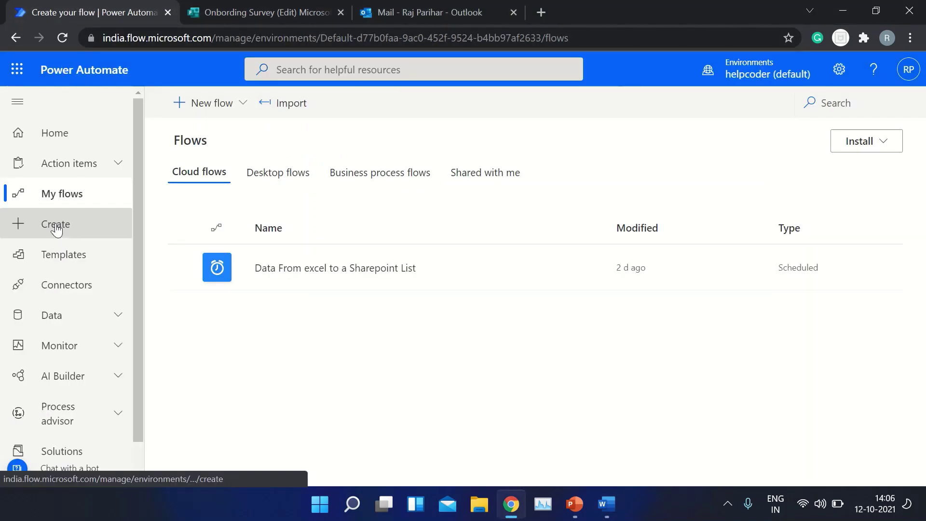
left_click(56, 224)
scroll(227, 174, "up", 5)
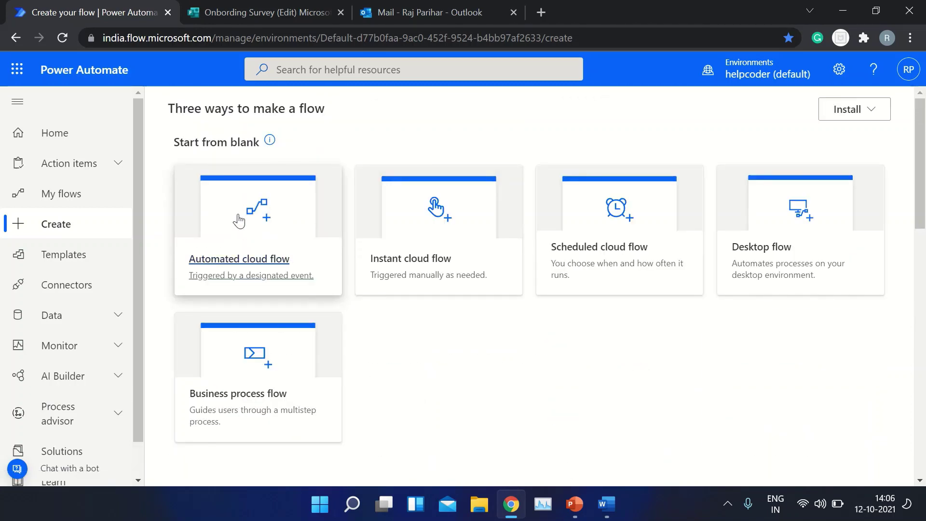
left_click(238, 221)
type("Onboarding Survey Response")
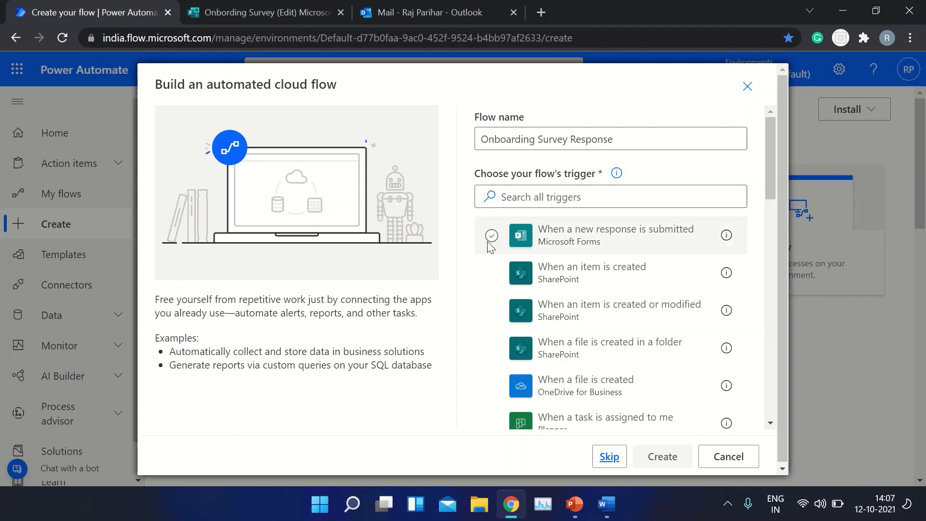
left_click(490, 241)
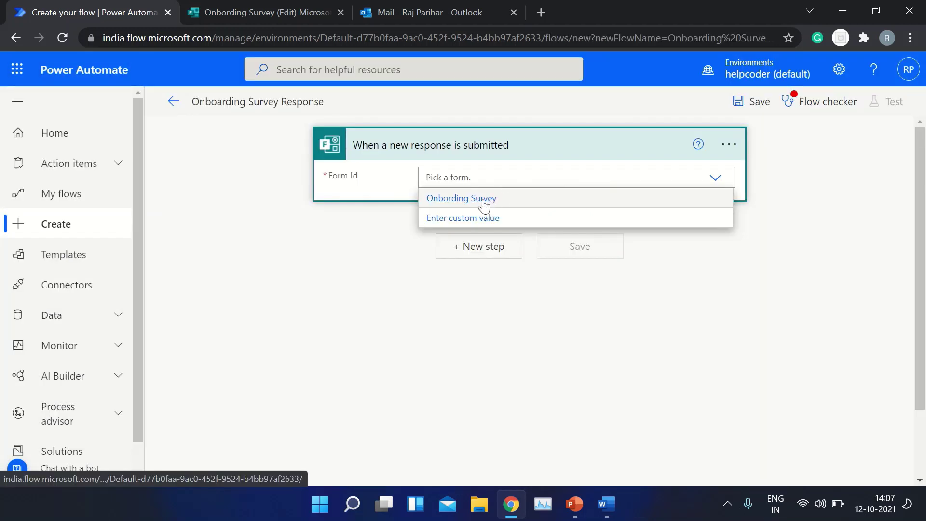
left_click(480, 199)
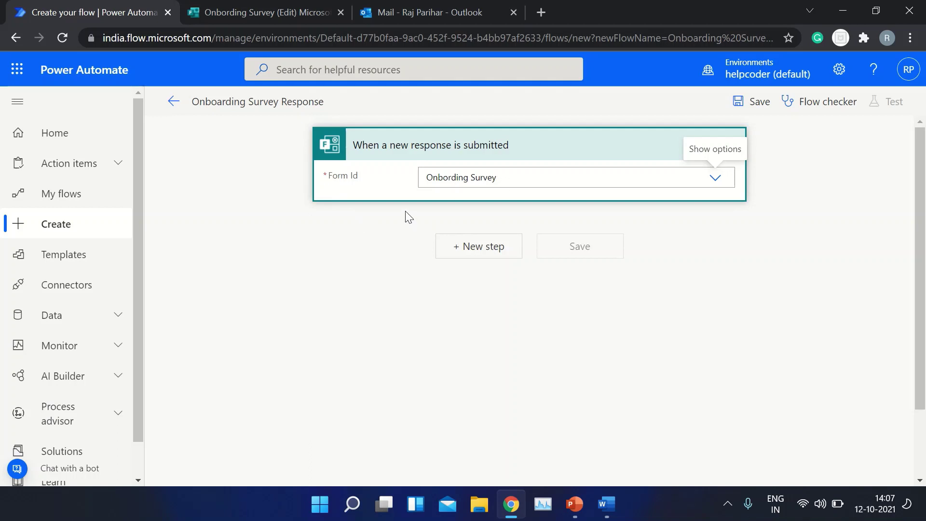
- Add Get response details with Form Id 'Onbording Survey' and the trigger's Response Id
left_click(484, 247)
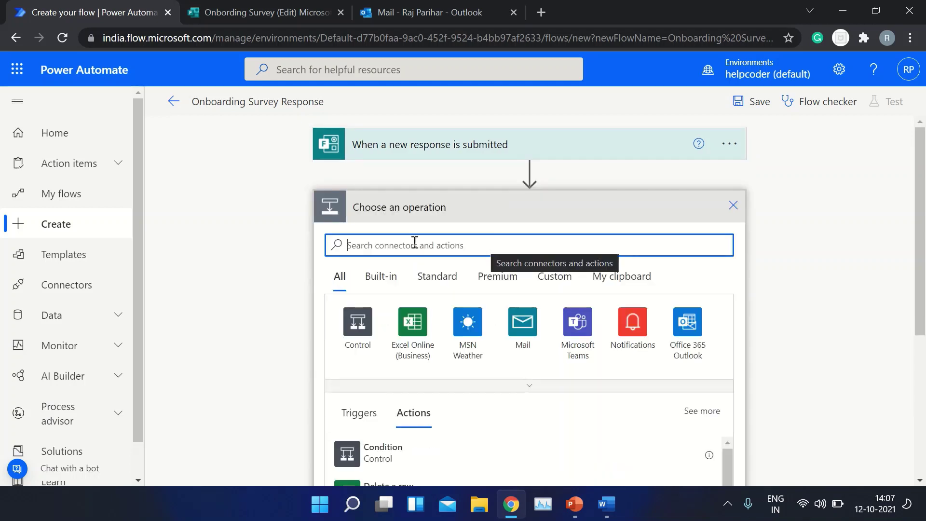
type("get res")
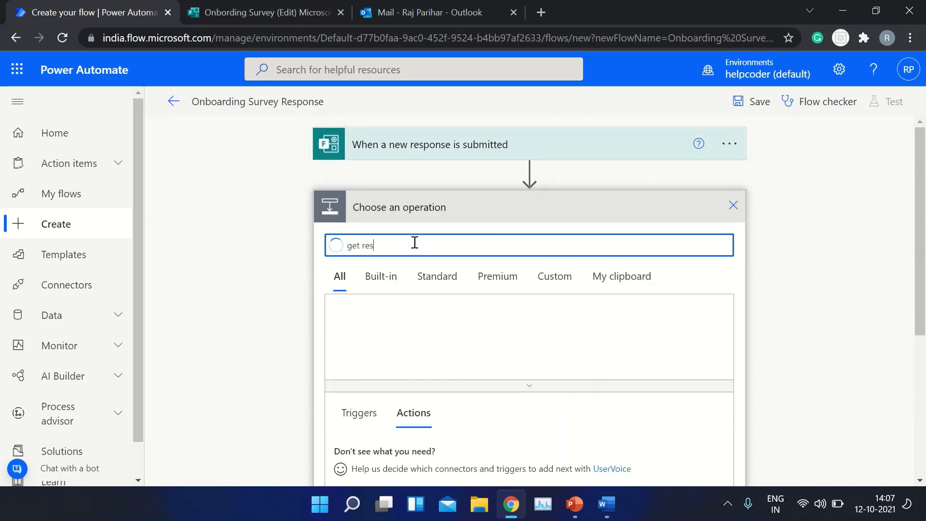
type("ponse")
scroll(389, 375, "down", 2)
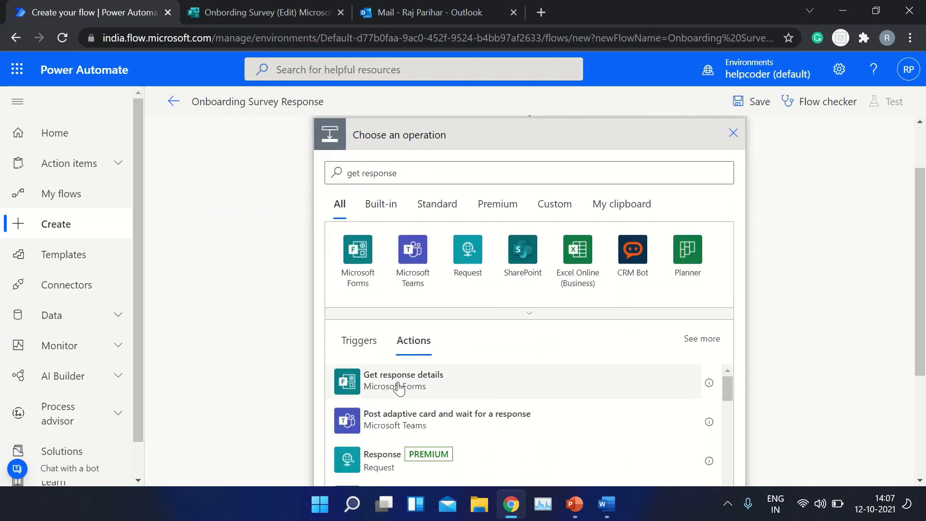
left_click(394, 384)
scroll(346, 222, "up", 2)
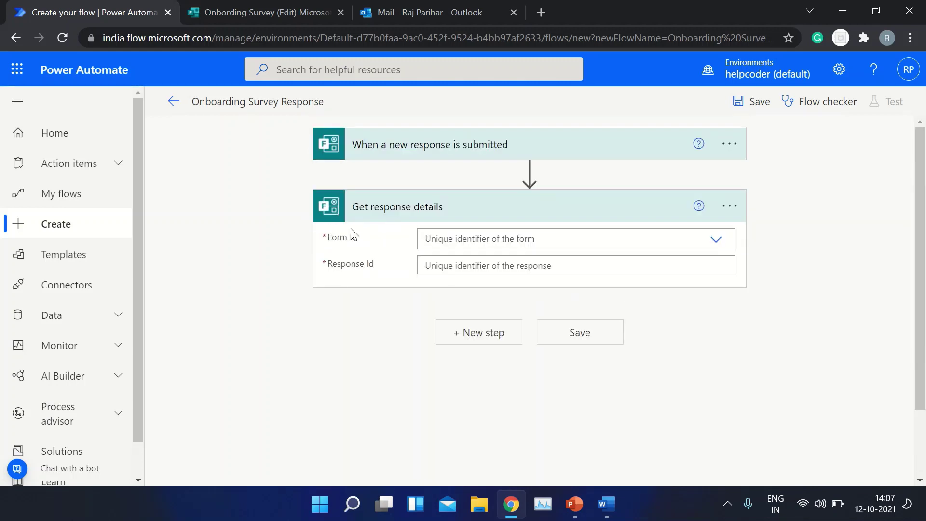
left_click(716, 240)
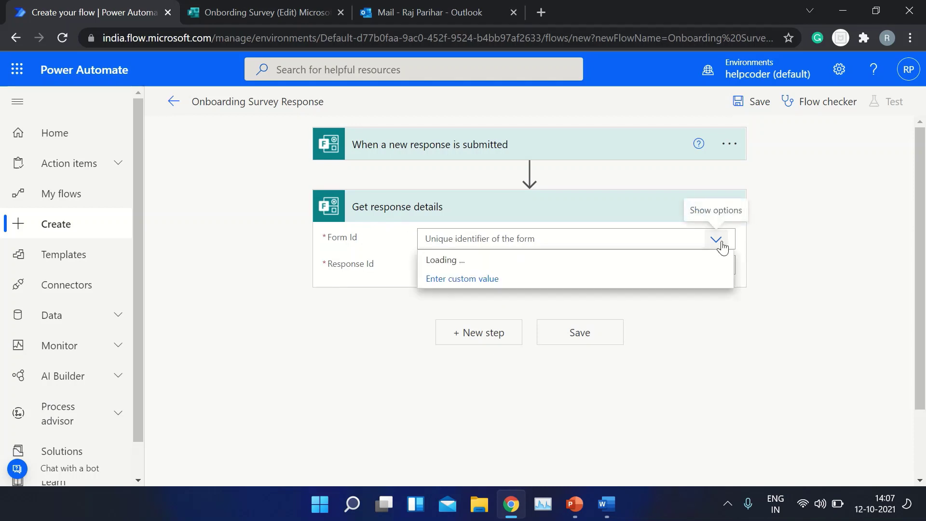
left_click(531, 260)
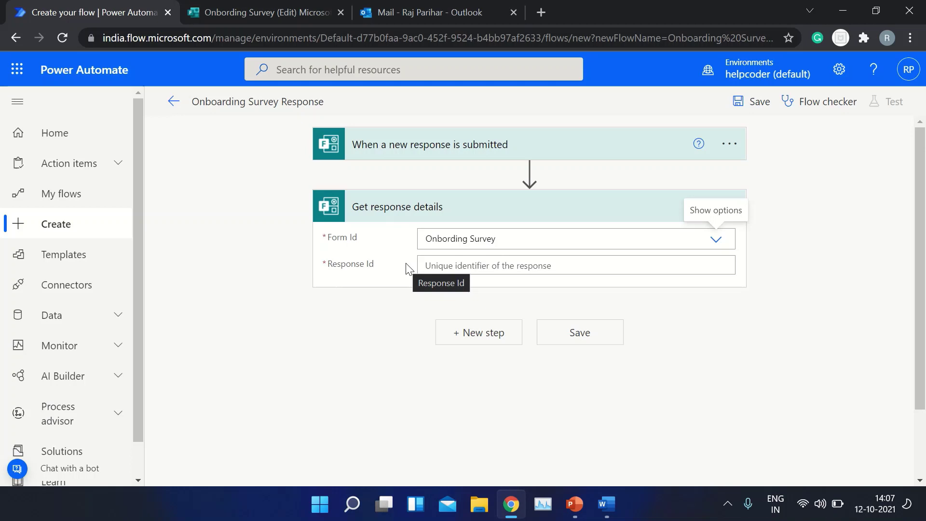
left_click(441, 267)
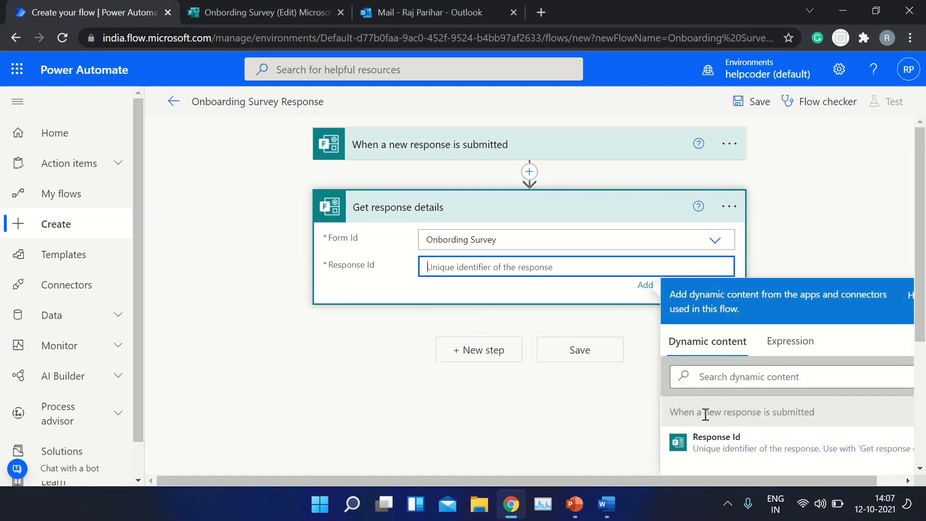
left_click(683, 443)
left_click(307, 377)
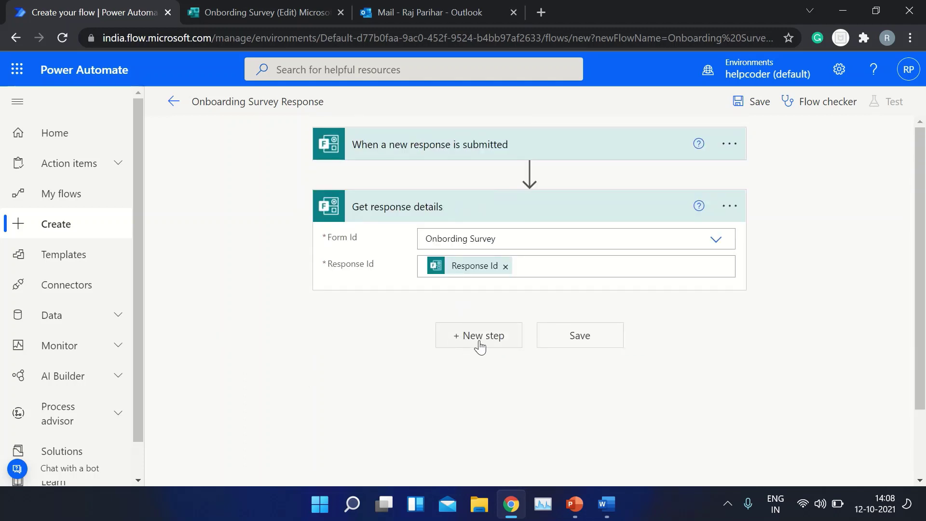
- Add an Office 365 Outlook Send an email (V2) step with the suggested person as the To recipient
left_click(480, 347)
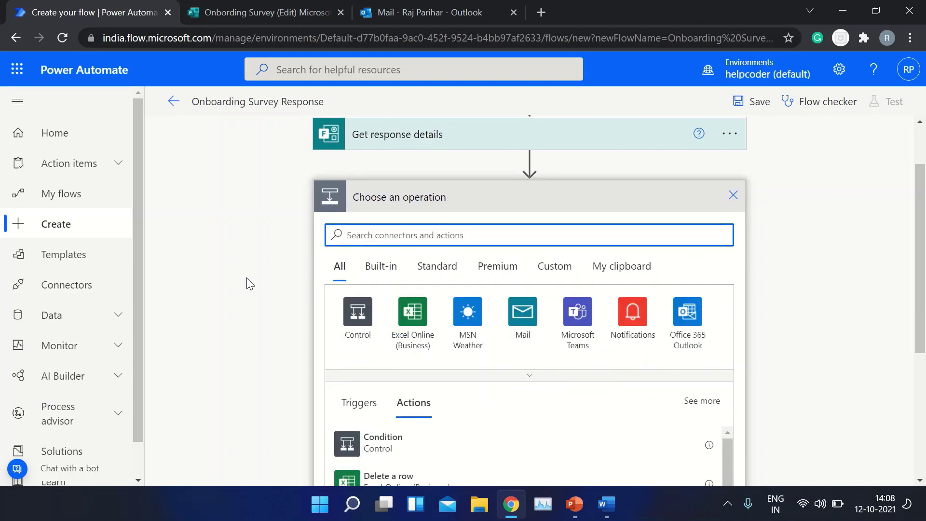
type("send")
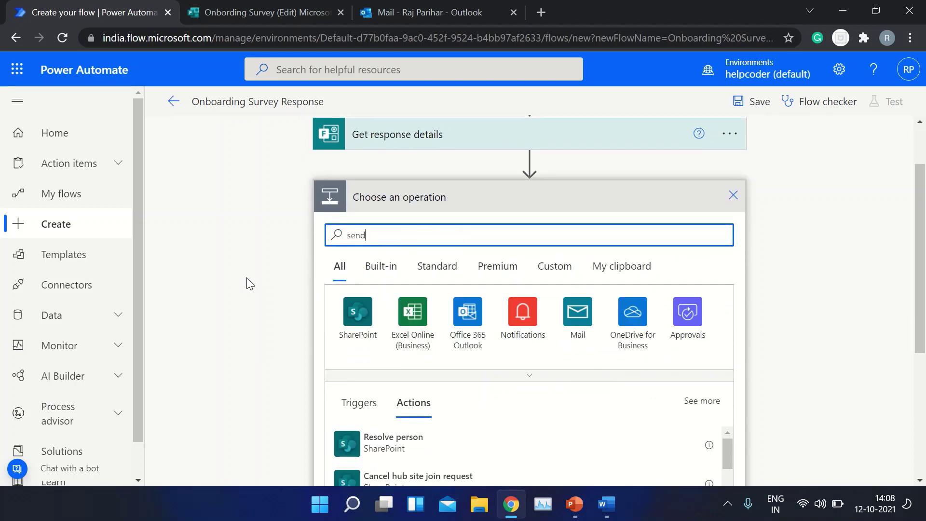
type(" email")
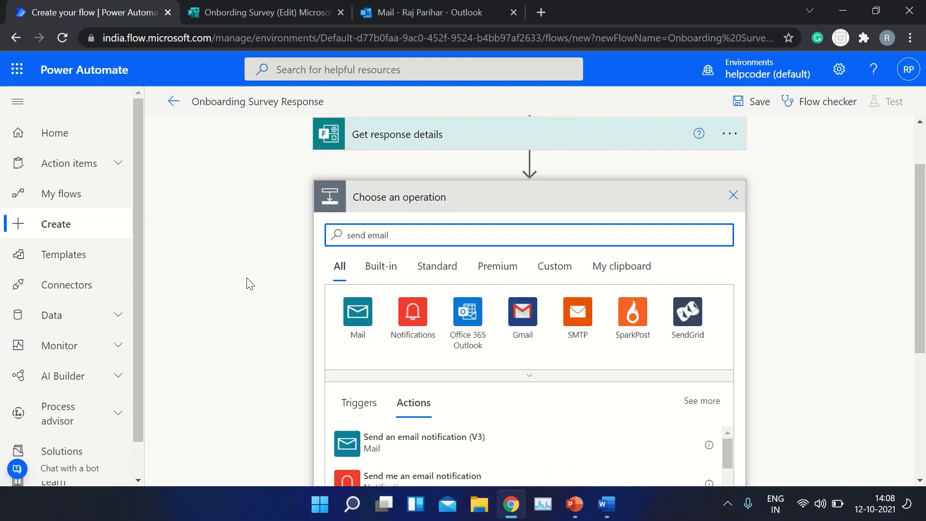
scroll(250, 284, "down", 3)
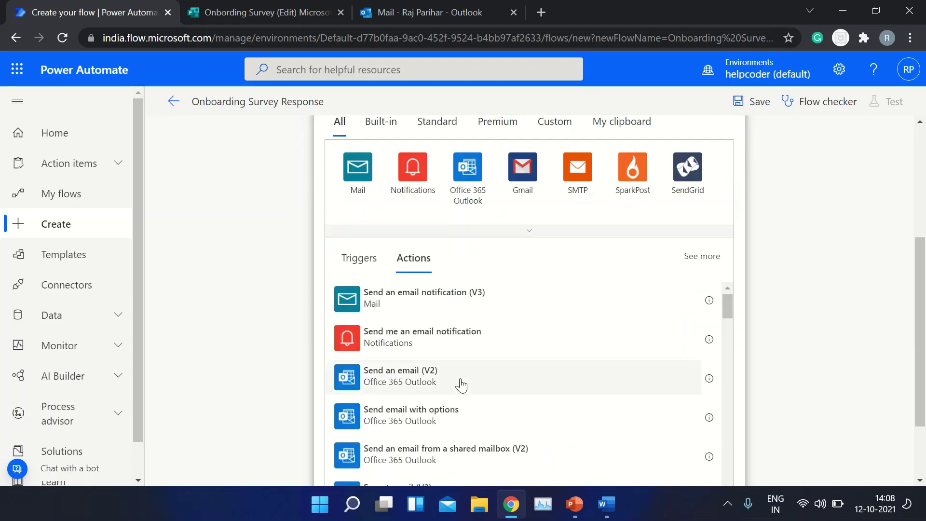
left_click(442, 383)
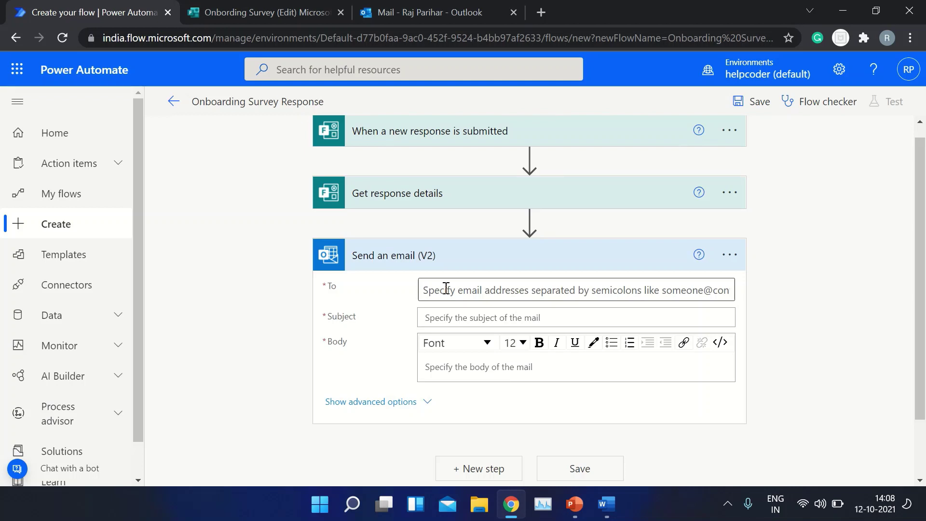
left_click(446, 289)
type("raj")
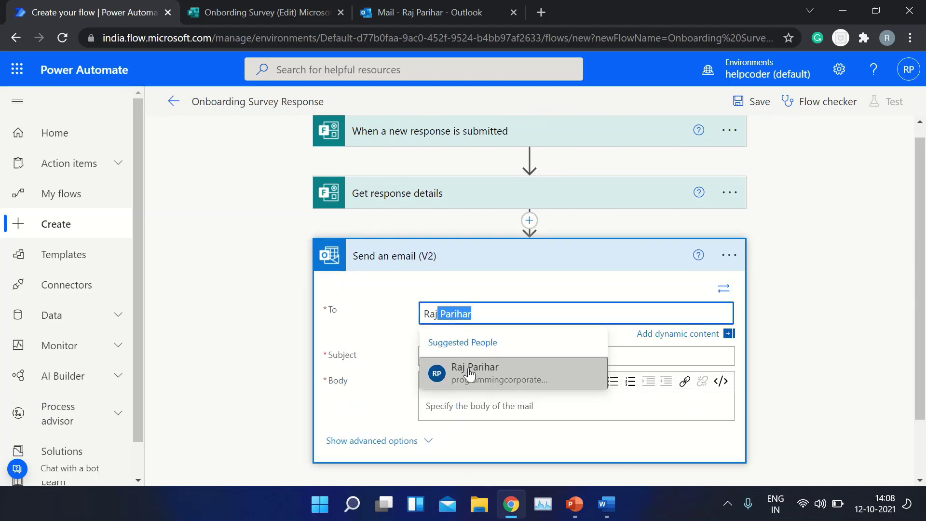
left_click(468, 375)
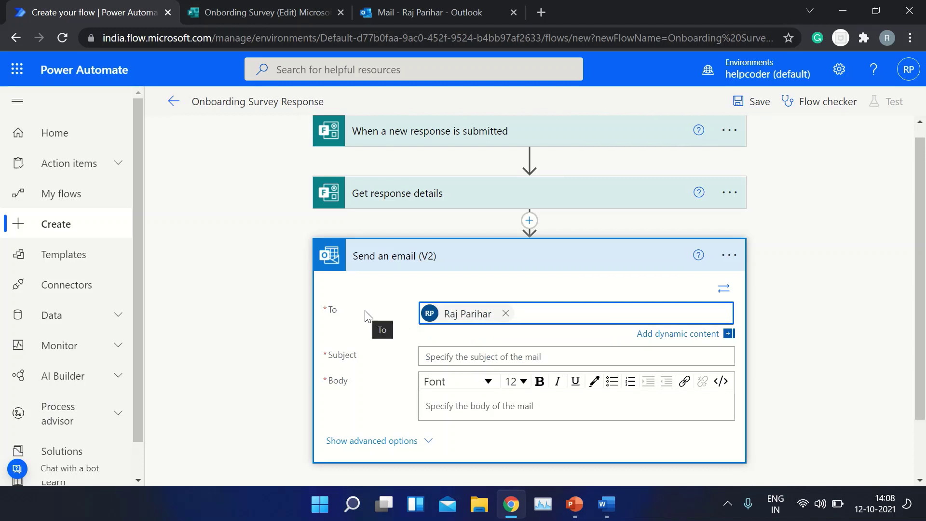
scroll(368, 316, "down", 1)
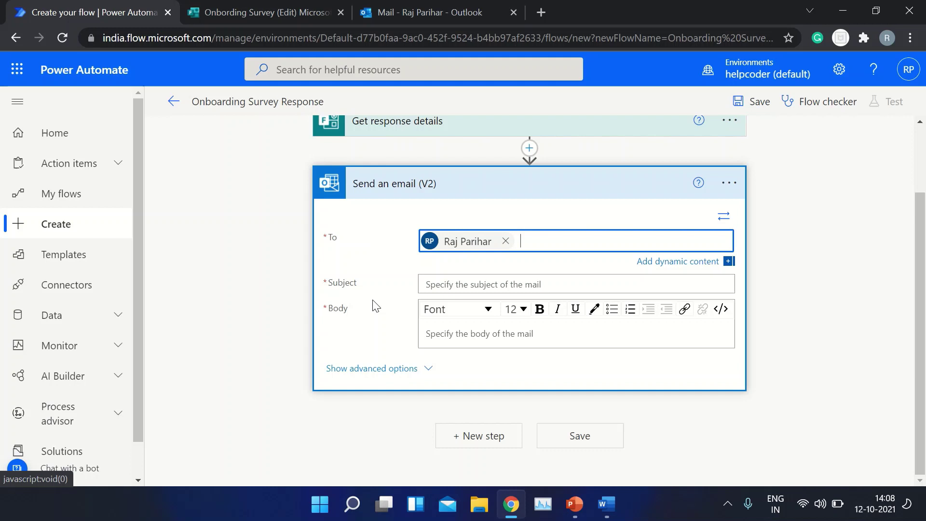
- Set the email Subject to 'Onboarding Survey Response from' followed by the Your Full Name token
left_click(463, 284)
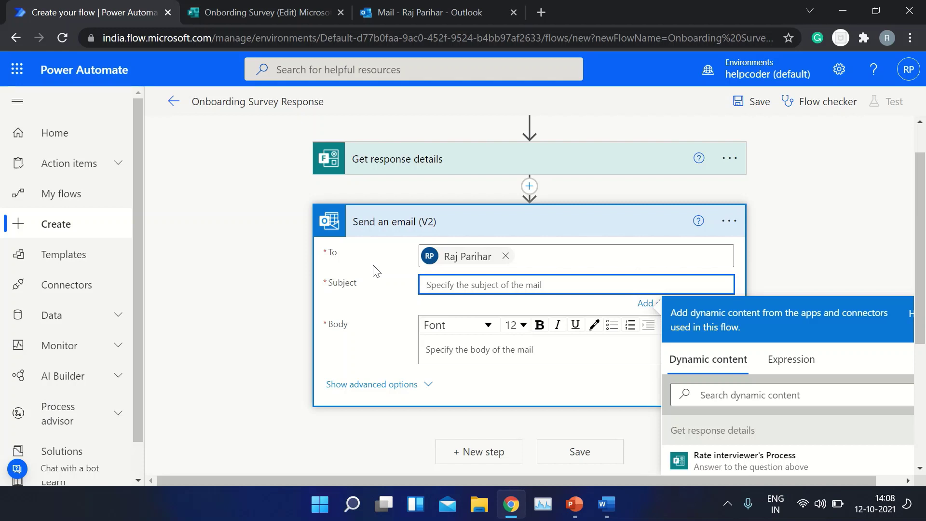
scroll(377, 271, "down", 2)
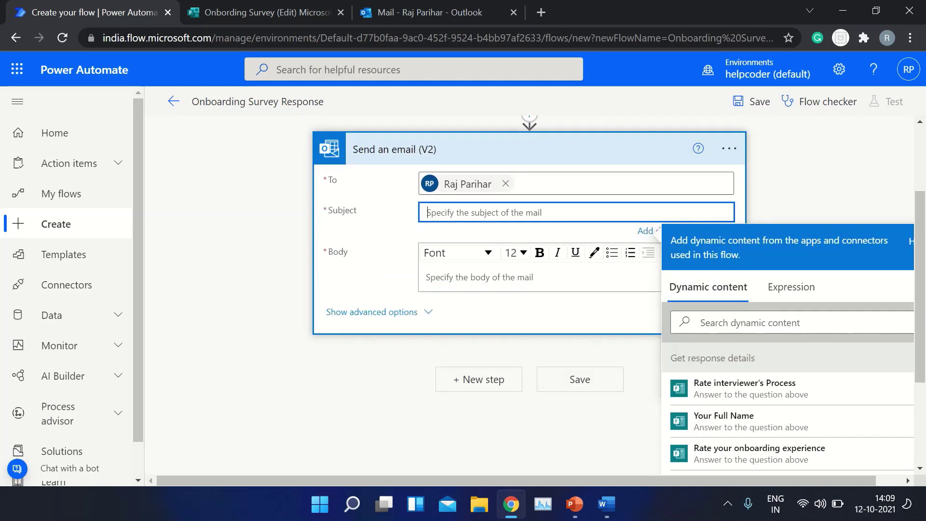
key("alt+Tab")
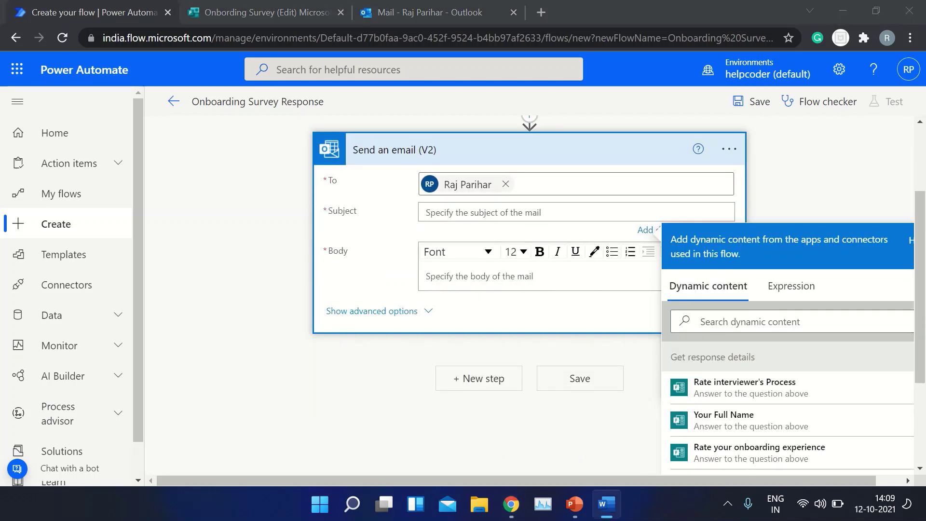
left_click(428, 219)
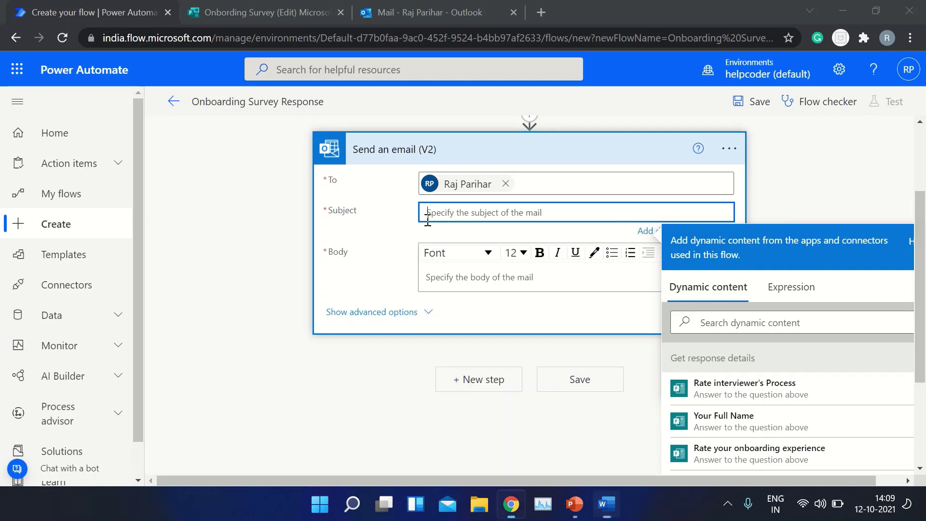
type("Onboarding Survey Response from")
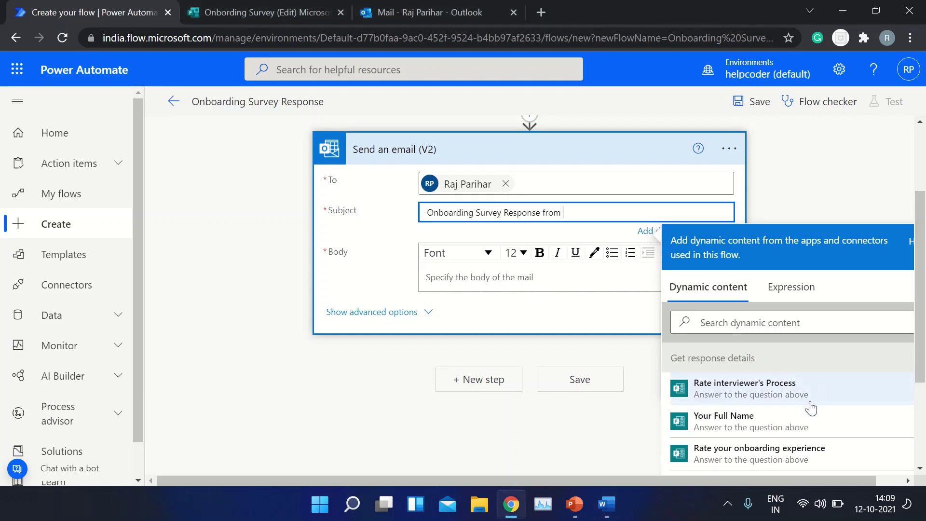
scroll(772, 371, "down", 2)
left_click(695, 348)
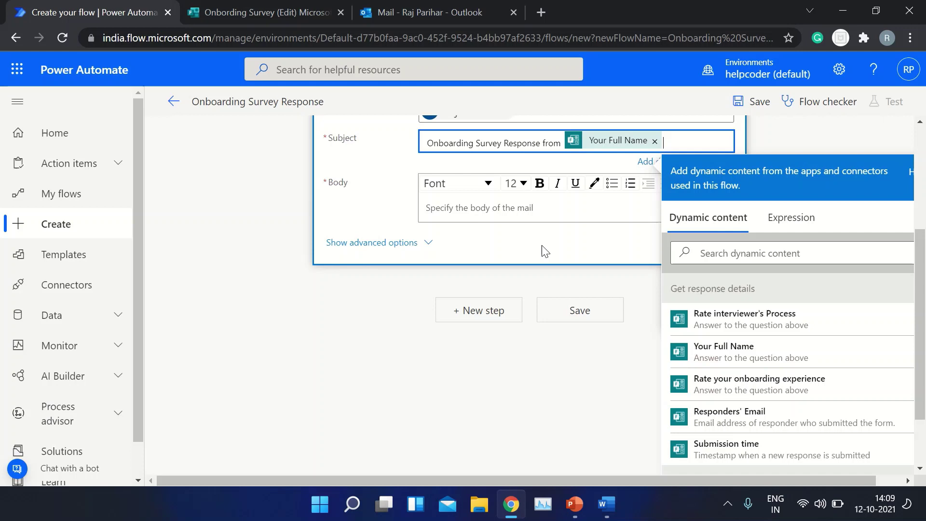
- Write a 'Ratings' heading and an 'Onboarding experience:' line with the onboarding rating answer in the body
left_click(447, 201)
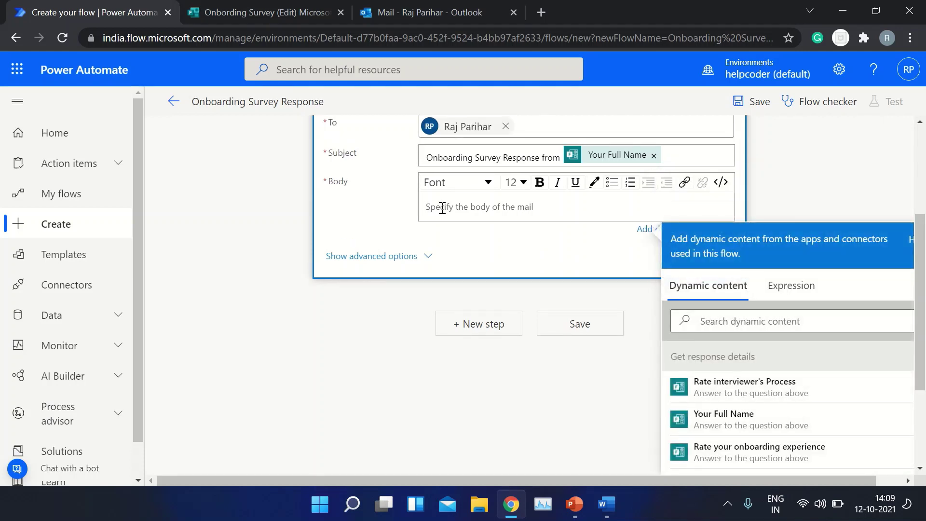
type("Ratings")
key("Return")
key("Return")
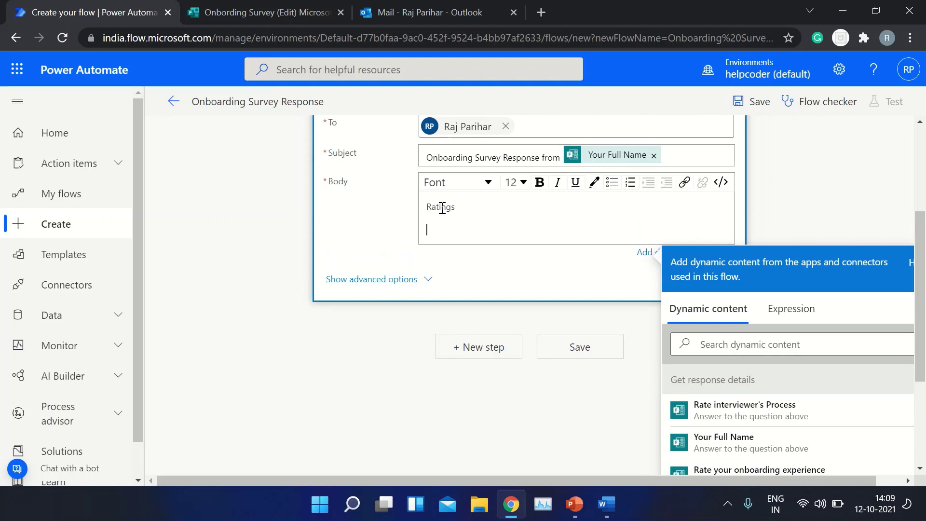
key("alt+Tab")
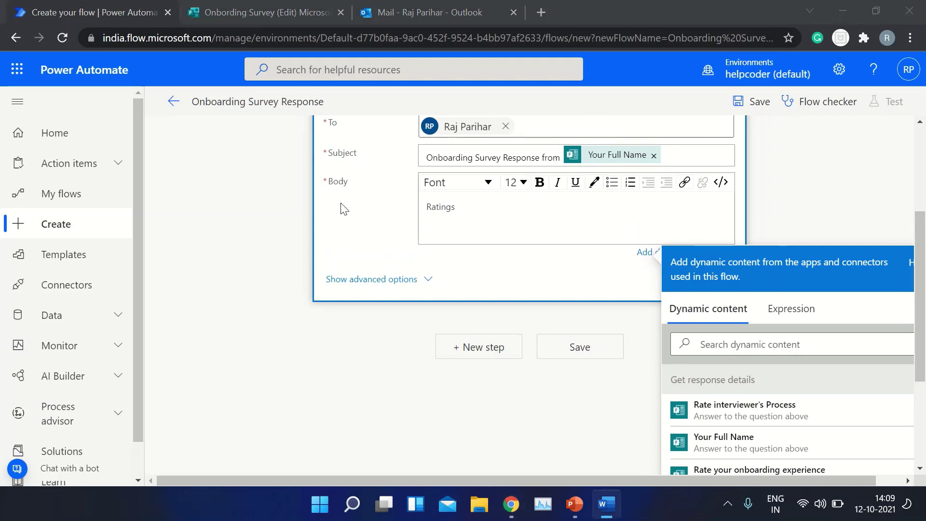
left_click(432, 226)
type("Onboarding experience:")
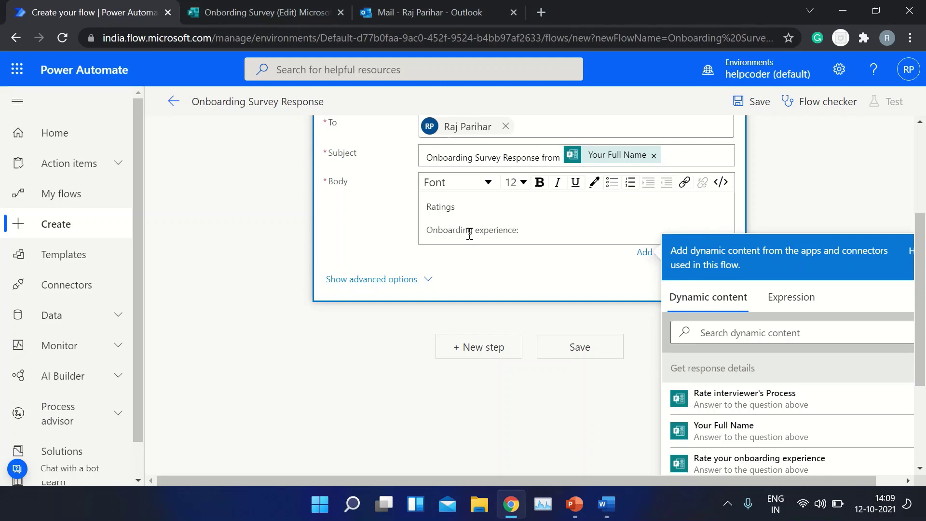
scroll(777, 425, "down", 2)
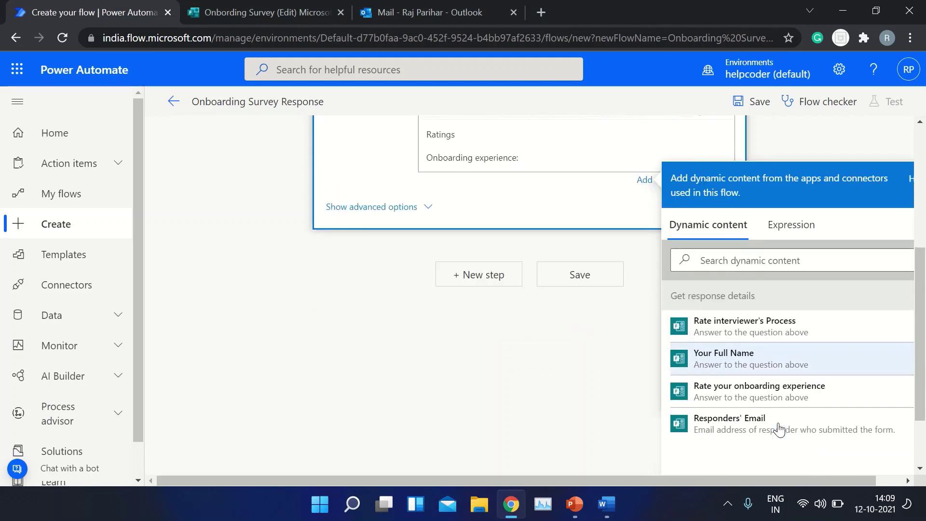
left_click(785, 398)
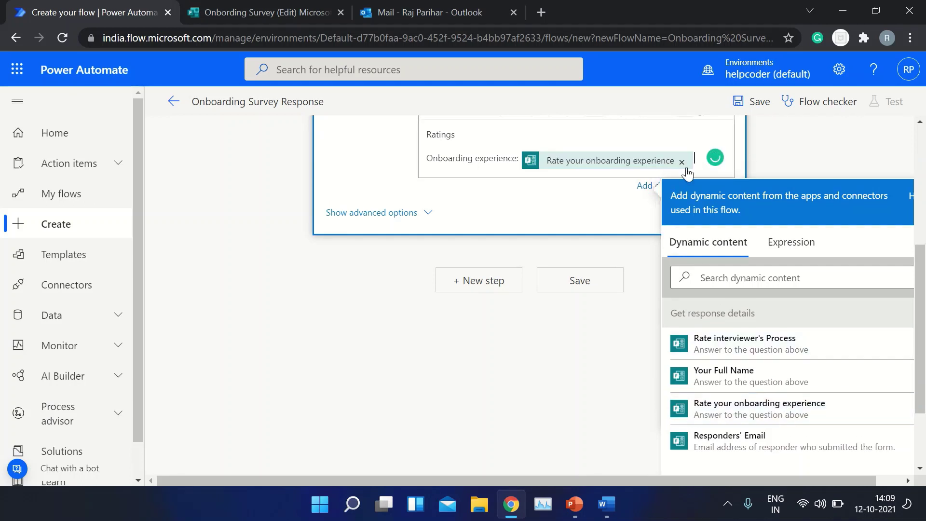
- Add an 'Interview Process:' line followed by the interviewer's process rating answer
key("Return")
key("Return")
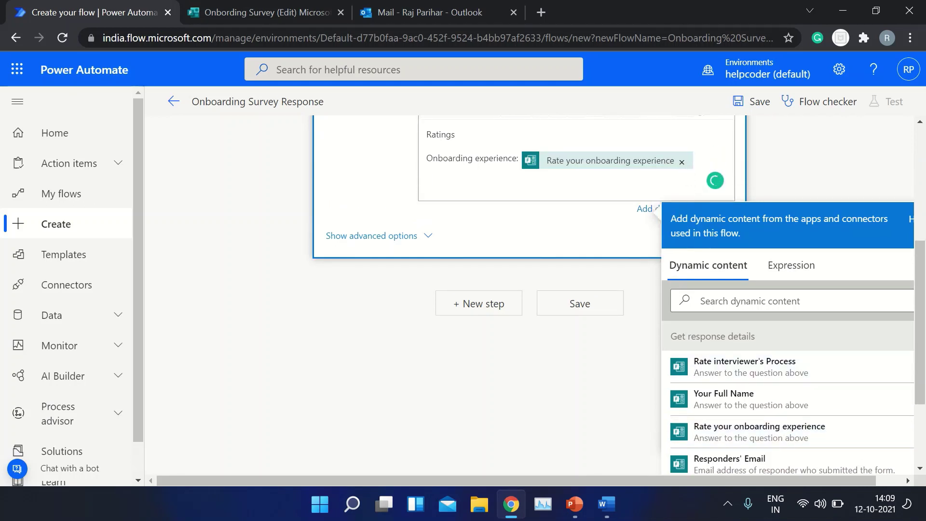
key("alt+Tab")
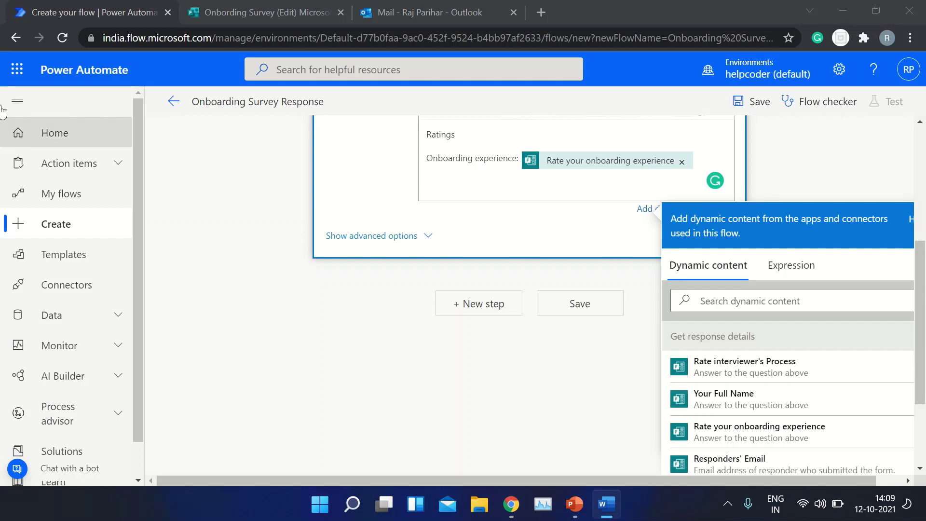
left_click(439, 179)
type("Interview Process:")
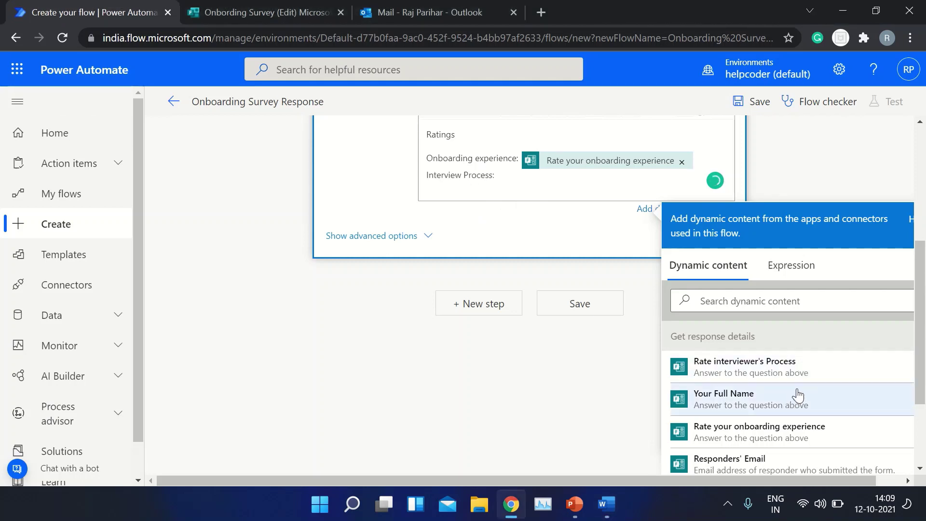
left_click(770, 369)
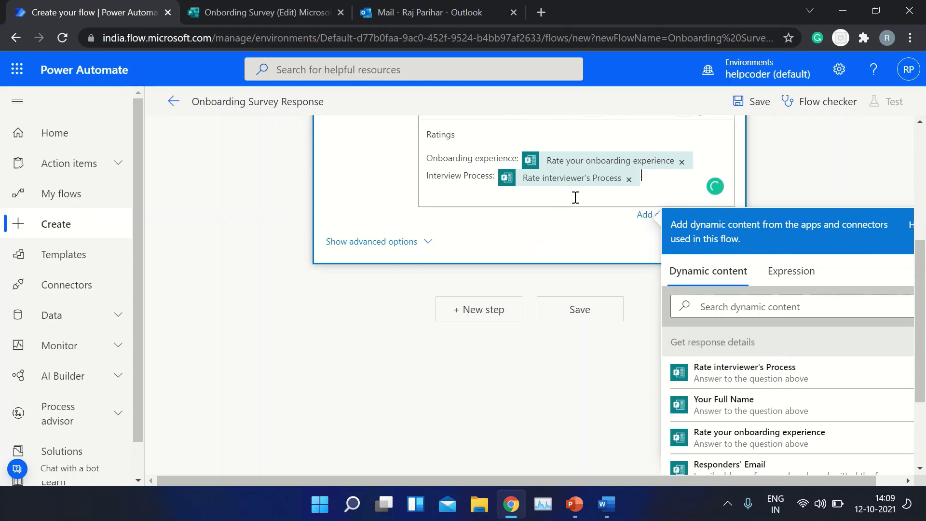
- Collapse the Send an email card, save the flow, and bring up the Test Flow panel
scroll(815, 154, "up", 4)
scroll(824, 119, "up", 1)
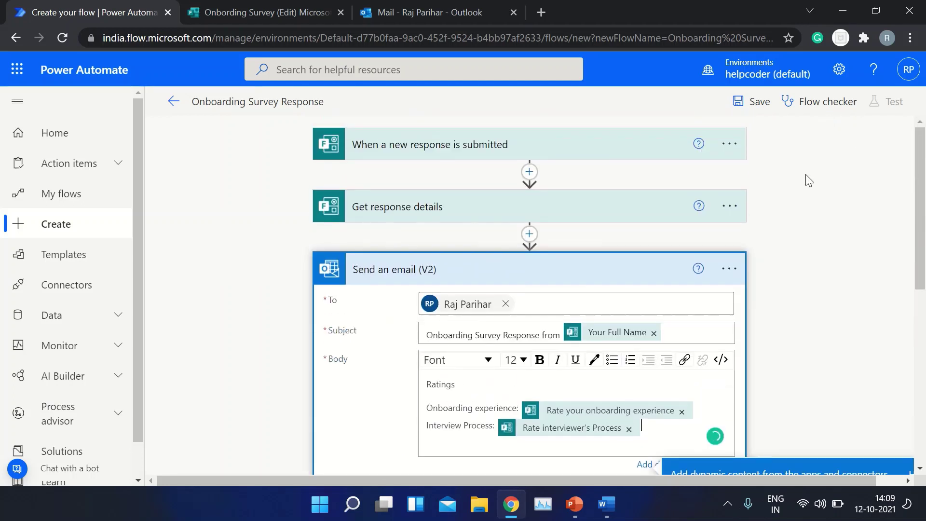
left_click(622, 265)
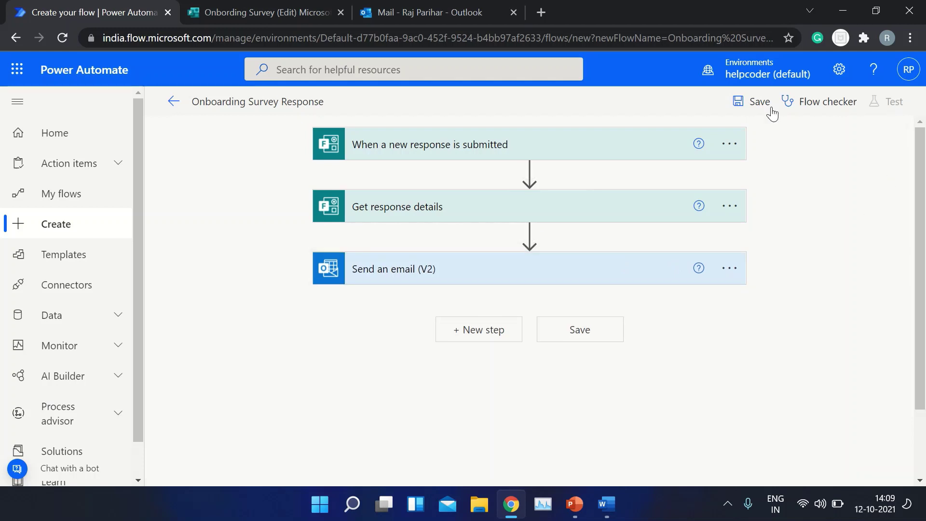
left_click(745, 103)
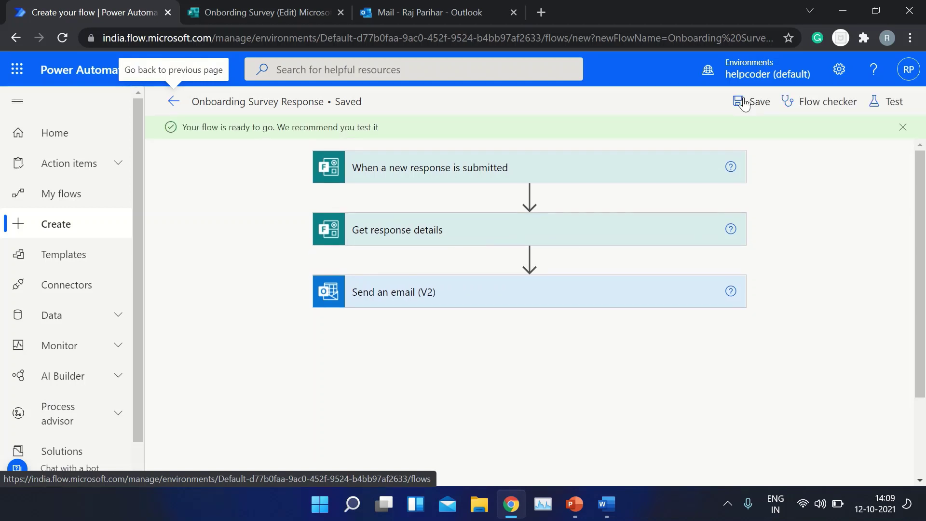
left_click(889, 103)
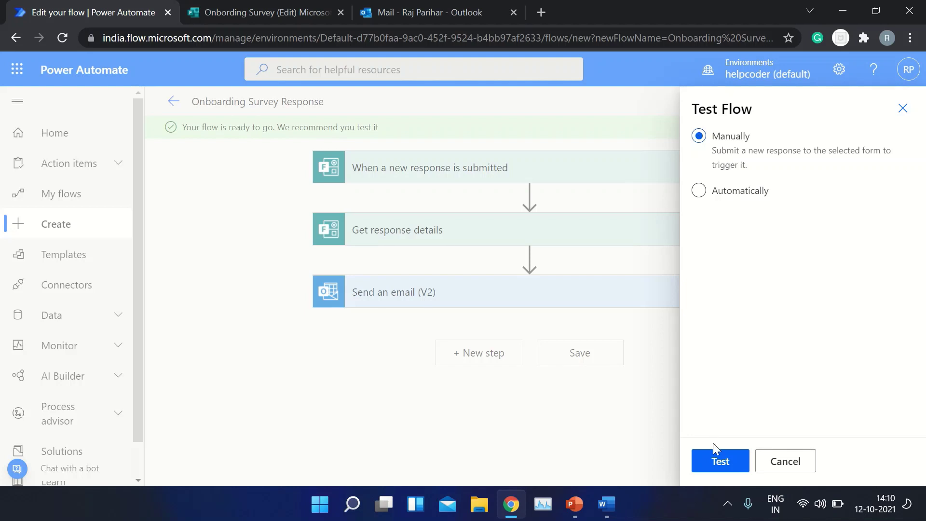
- Start a manual test so the flow waits for a new Onbording Survey response
left_click(719, 462)
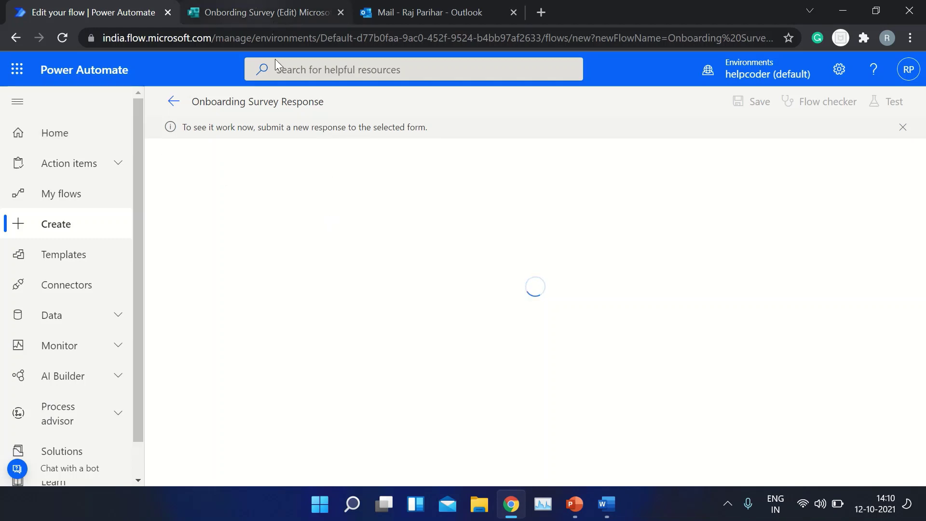
- Preview the Onbording Survey, enter a full name, give both ratings five stars, and submit
left_click(264, 12)
left_click(670, 108)
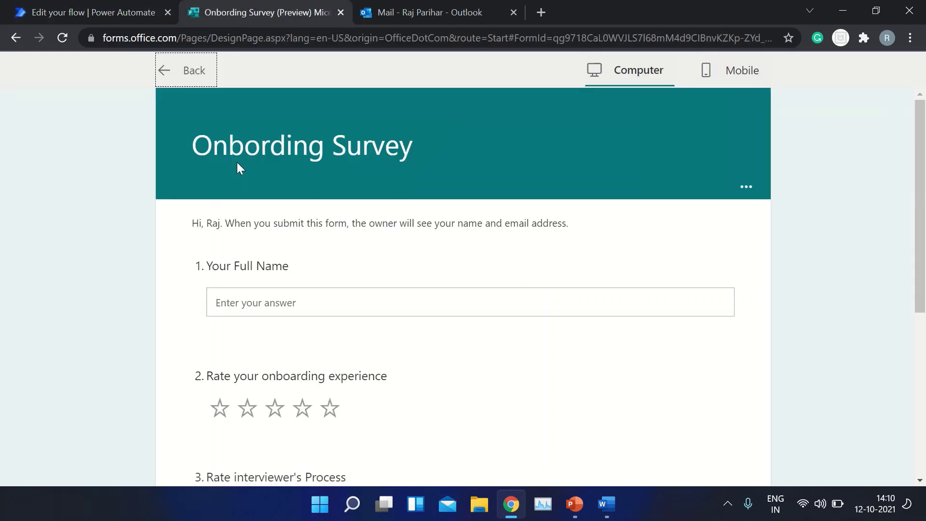
scroll(270, 218, "down", 1)
left_click(233, 227)
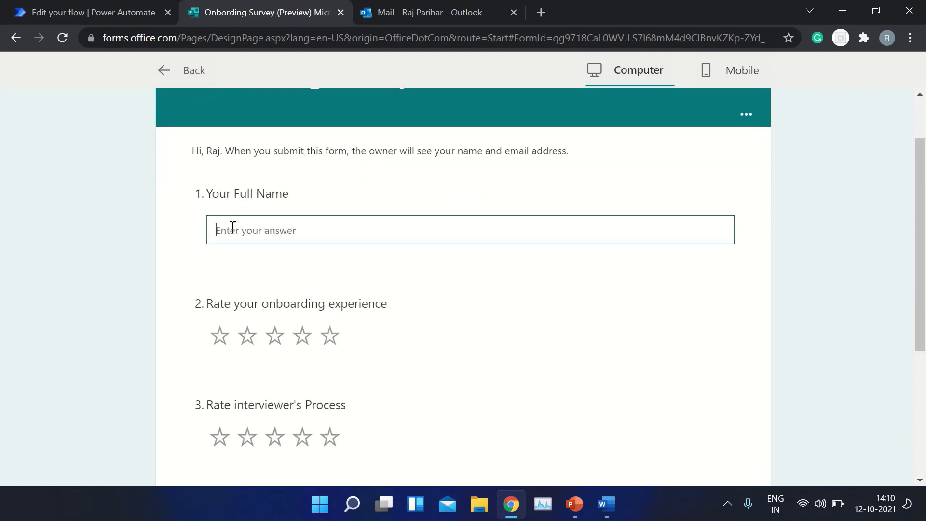
type("Raj Parihar")
scroll(246, 227, "down", 3)
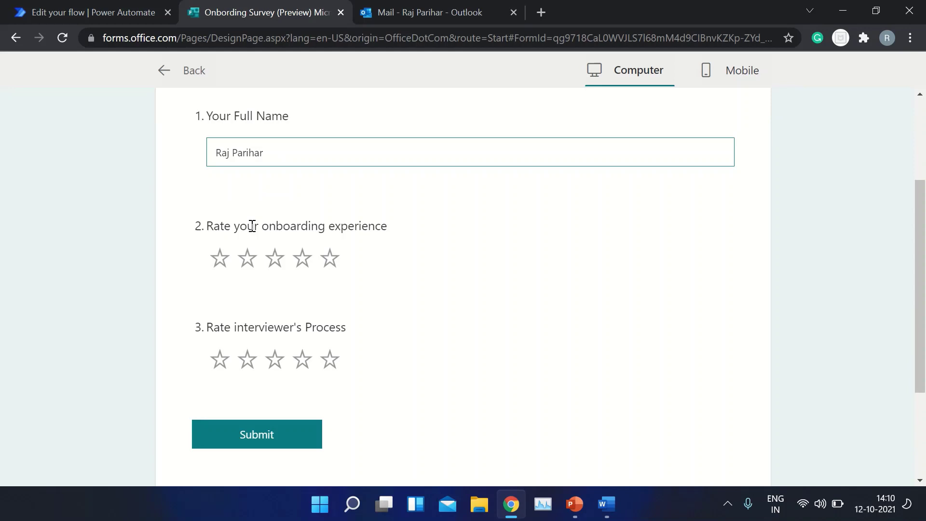
left_click(330, 192)
left_click(303, 293)
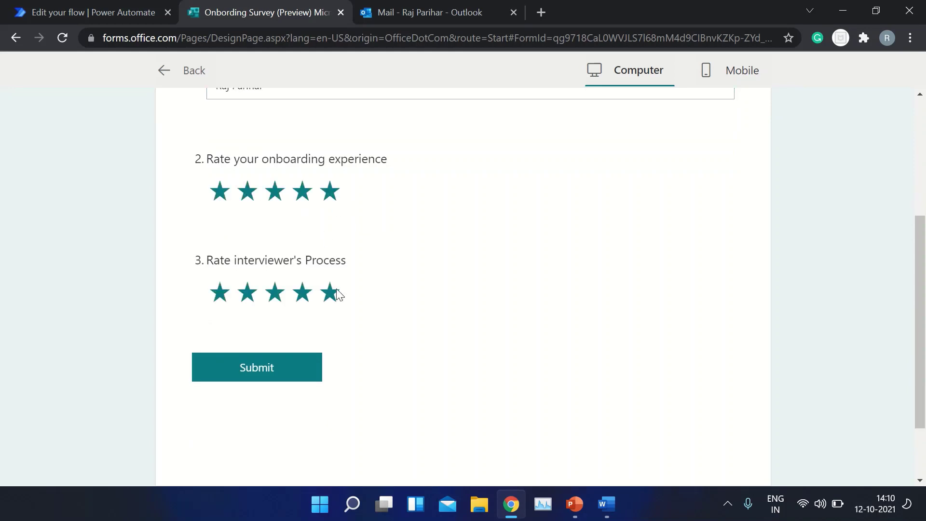
left_click(330, 292)
left_click(244, 384)
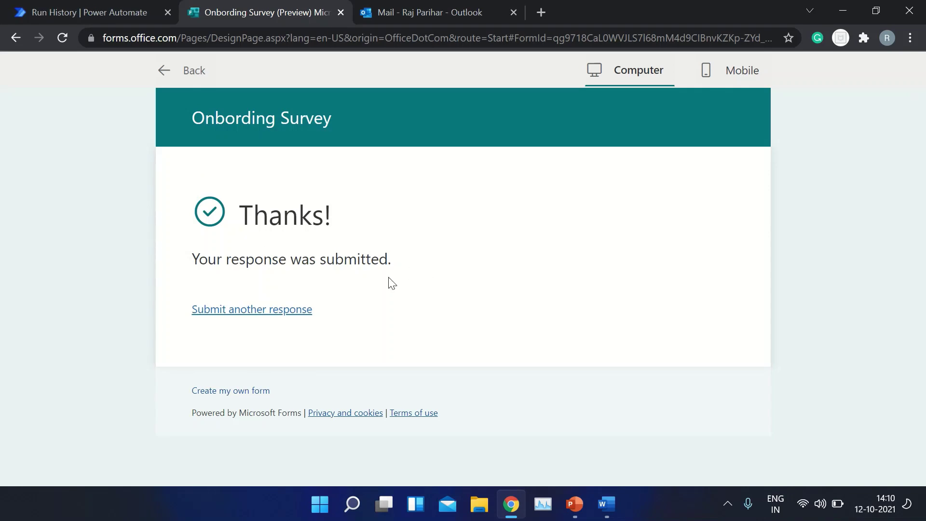
- Switch to the Run History tab to view the successful three-step test run
left_click(77, 10)
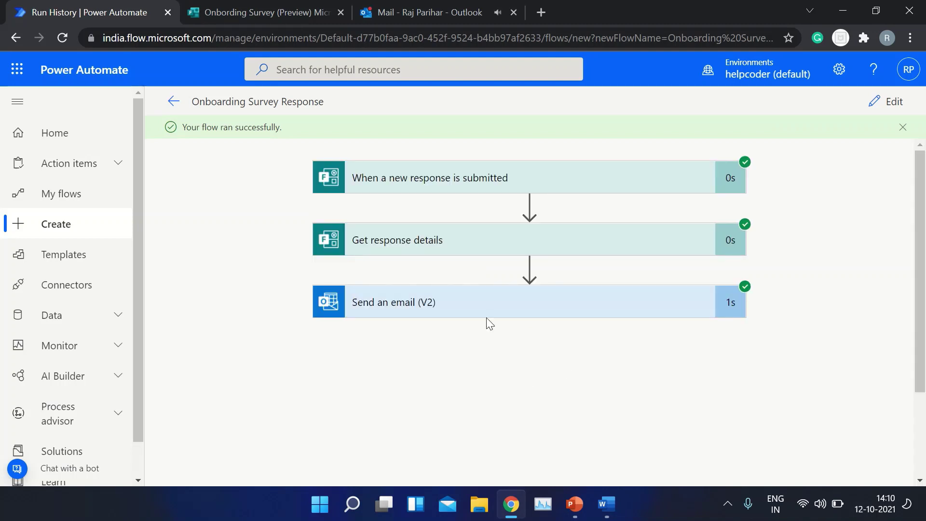
- Open the Onboarding Survey Response email in the Outlook Inbox, showing Onboarding experience 5 and Interview Process 5
left_click(407, 10)
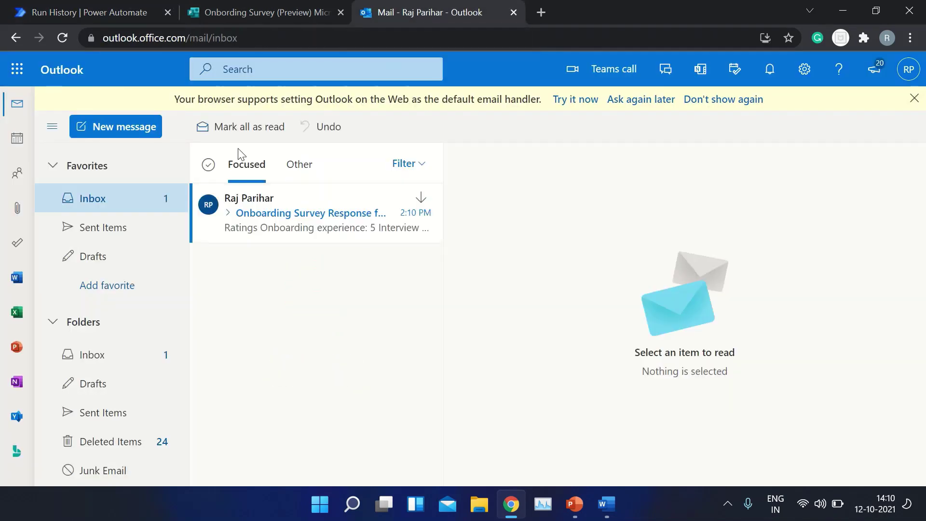
left_click(296, 215)
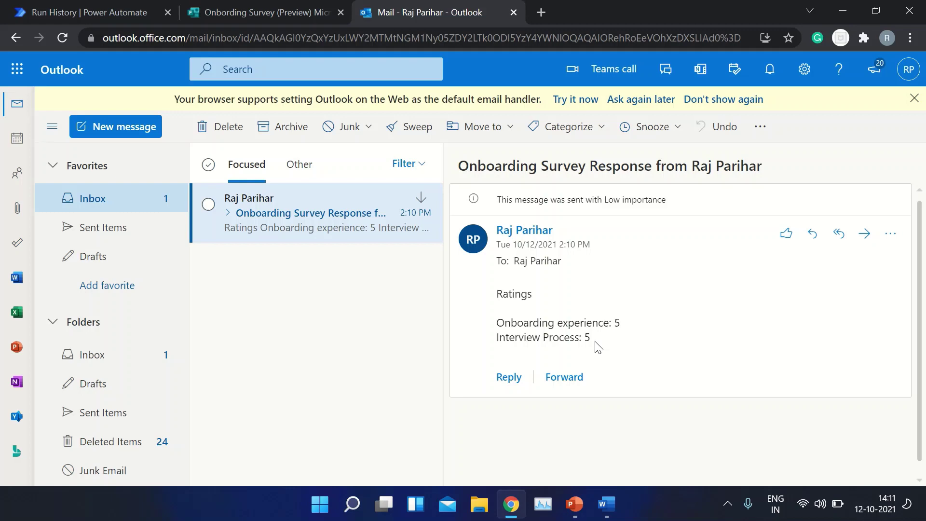
- Exit the survey preview back to the Forms editor, then return to the successful flow run
left_click(268, 7)
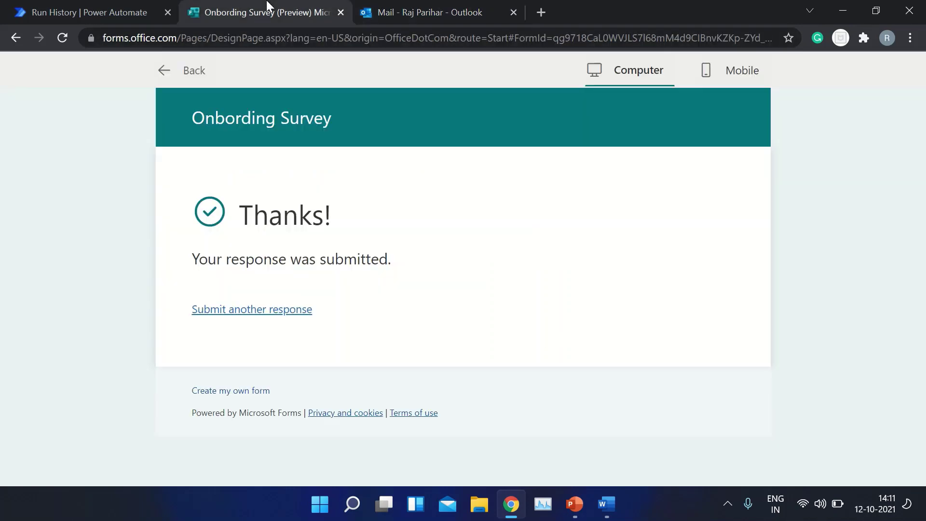
left_click(162, 70)
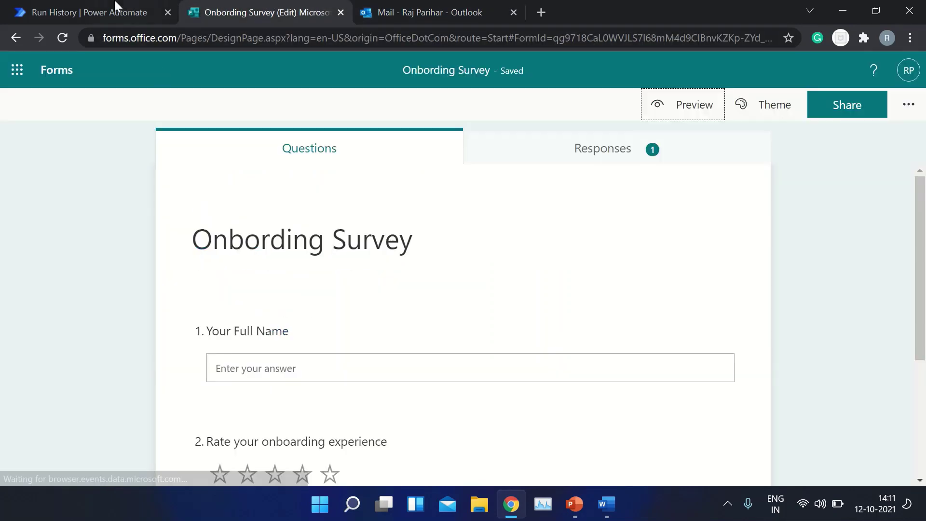
left_click(116, 7)
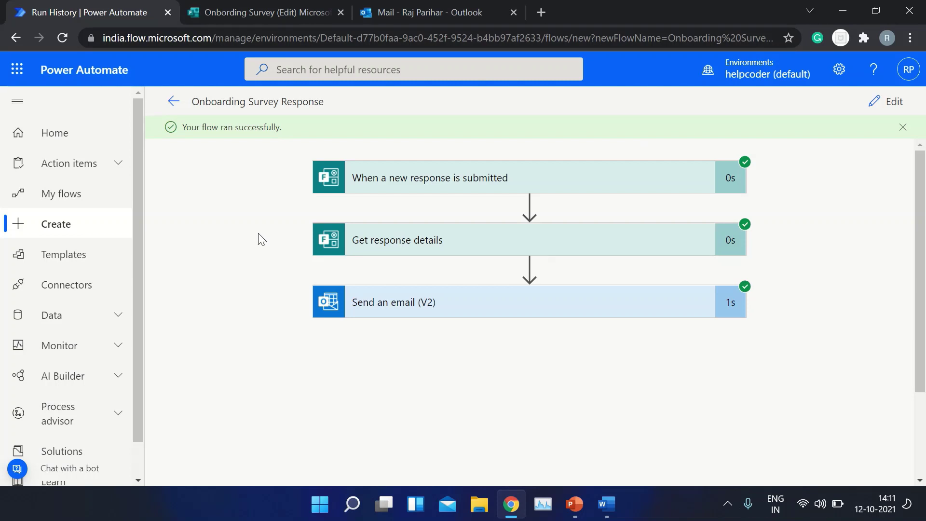